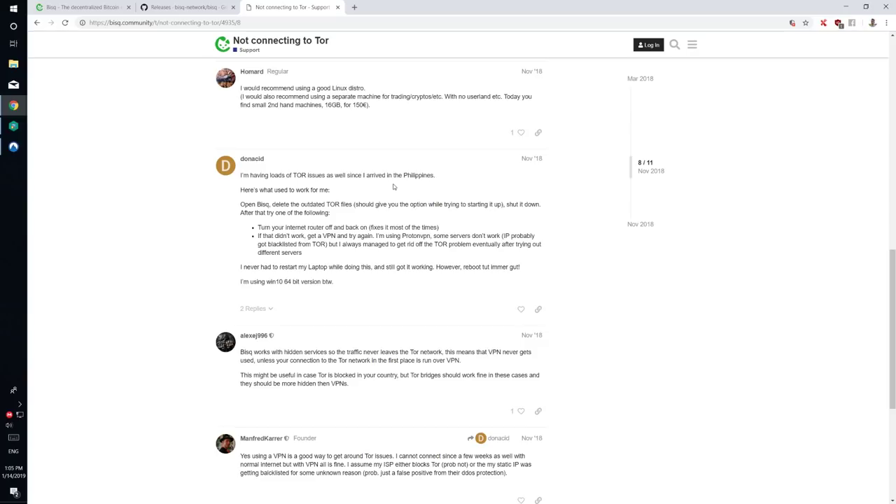
Switch to NordVPN, look over the European server locations on its map, and minimize the window
left_click(13, 146)
scroll(337, 270, "up", 3)
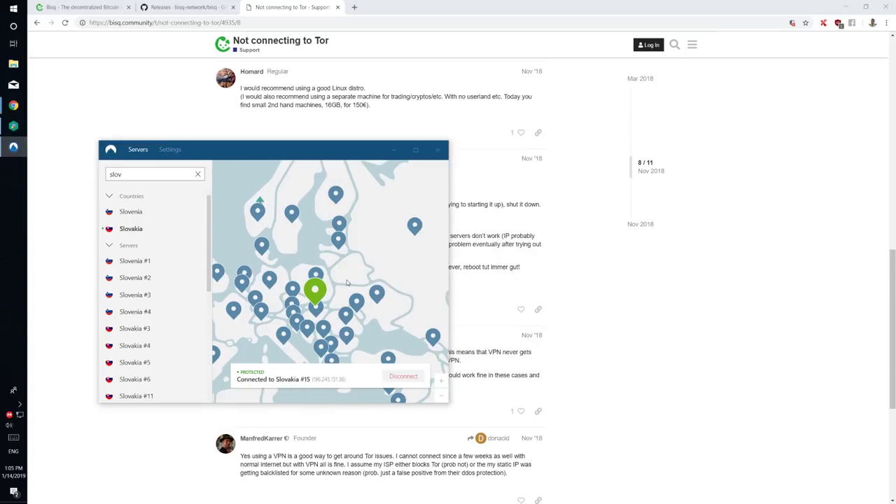
scroll(337, 269, "down", 2)
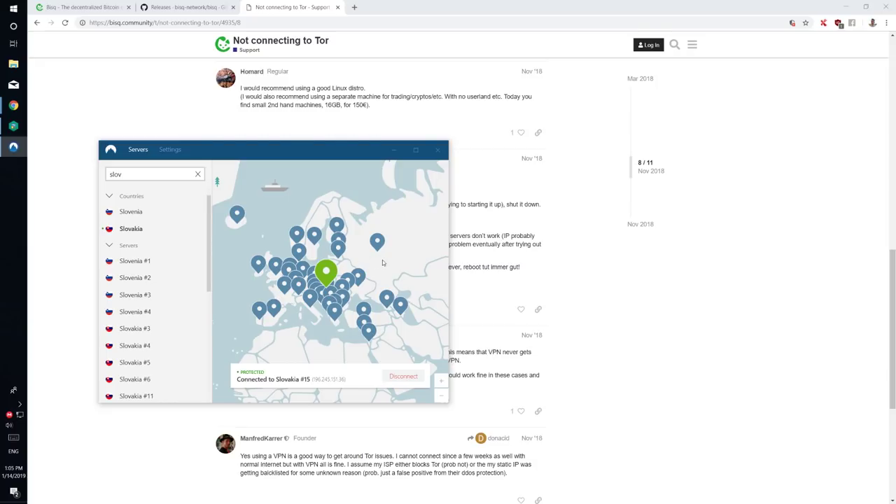
scroll(378, 255, "down", 2)
left_click_drag(396, 294, 335, 295)
scroll(314, 266, "up", 4)
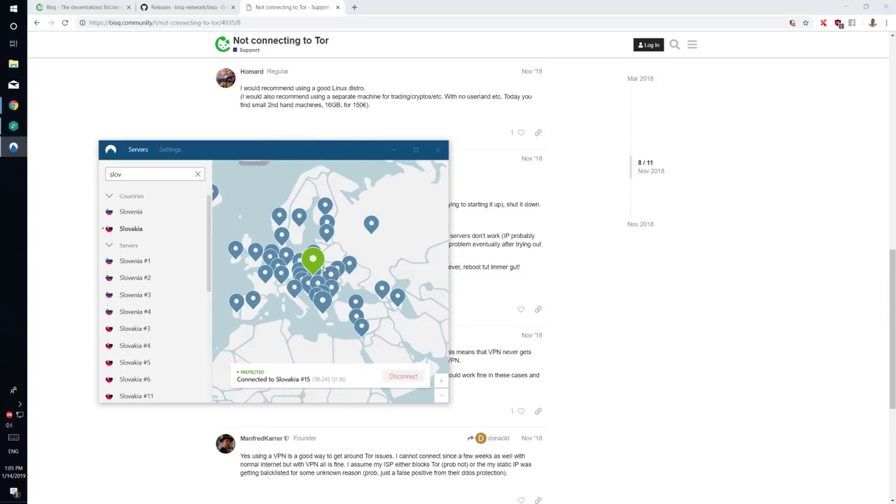
scroll(314, 266, "down", 1)
scroll(336, 266, "up", 2)
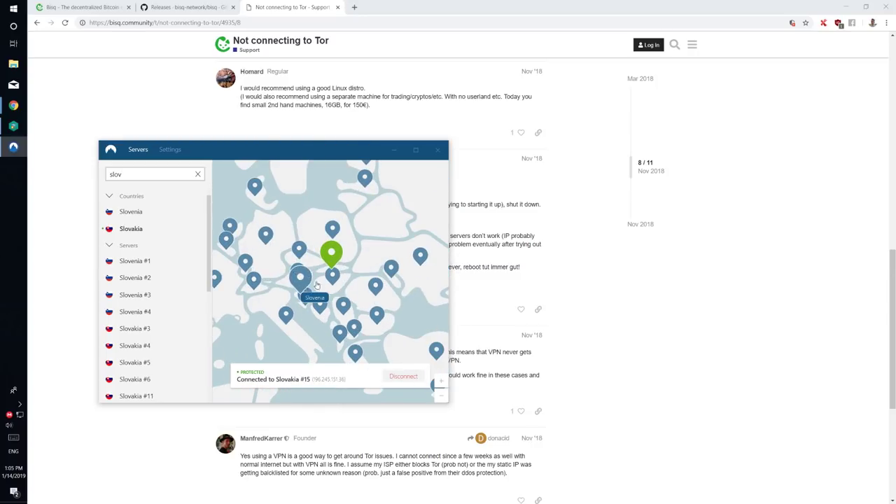
left_click(396, 151)
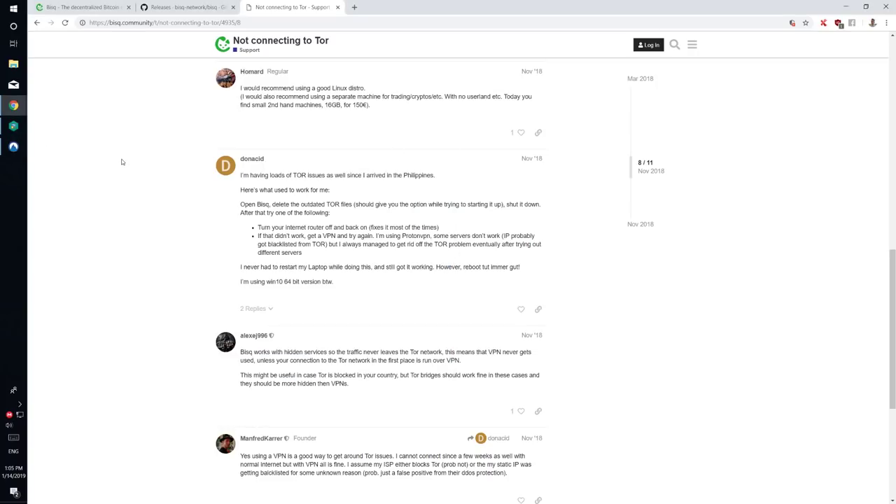
Launch the Bisq desktop app and maximize its window
key("super")
type("bis")
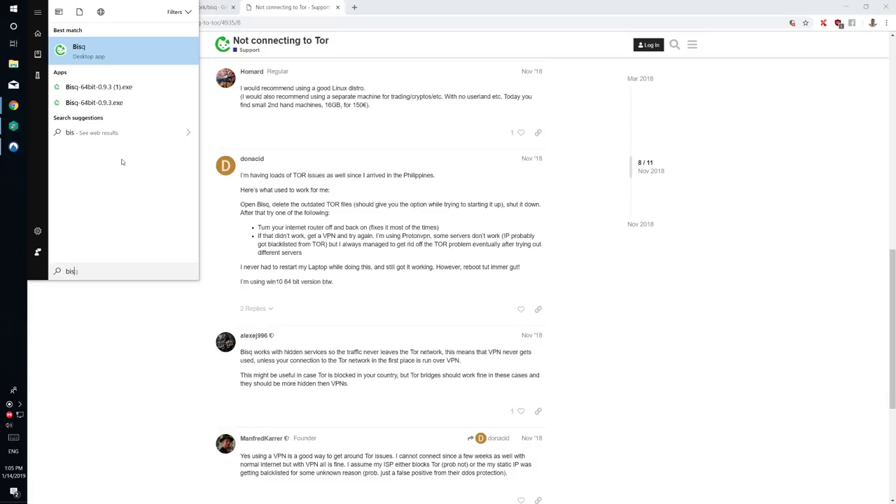
key("Return")
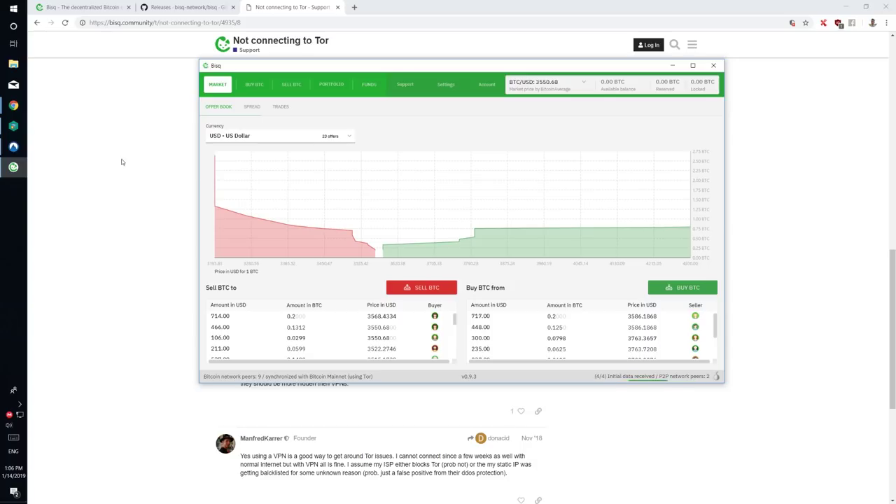
left_click(693, 65)
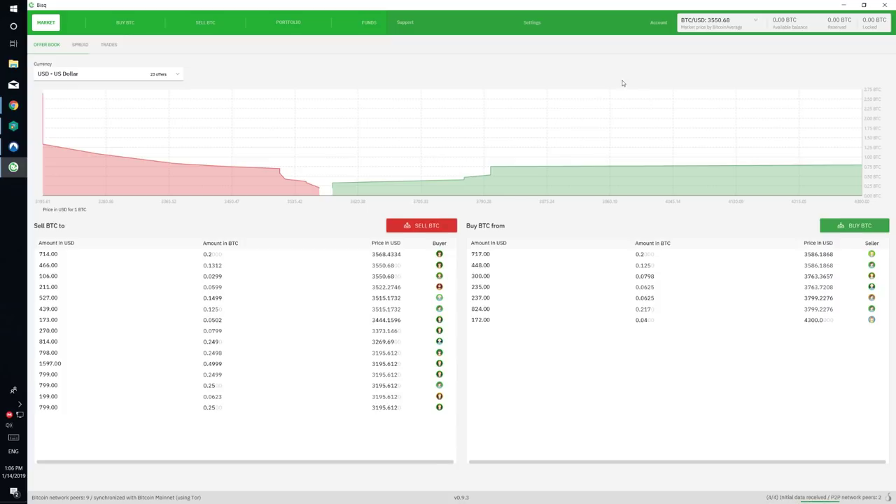
Open the national currency accounts in the Account section and start adding a new account
left_click(532, 23)
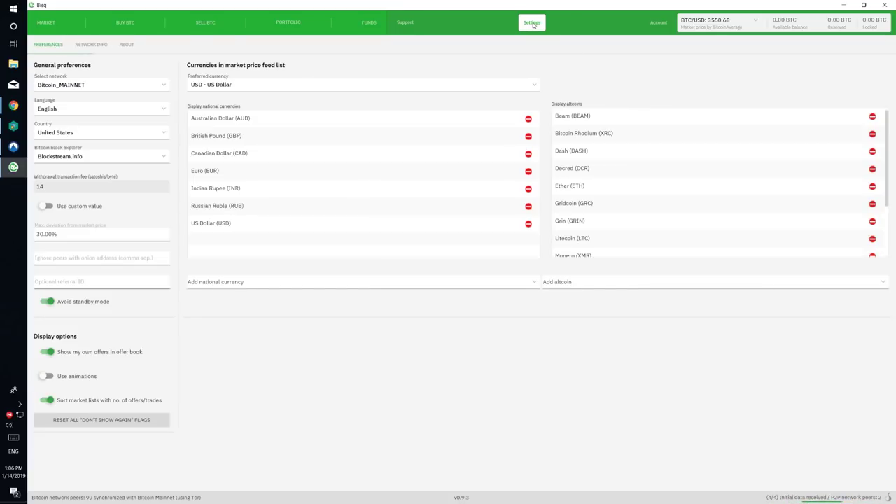
left_click(658, 22)
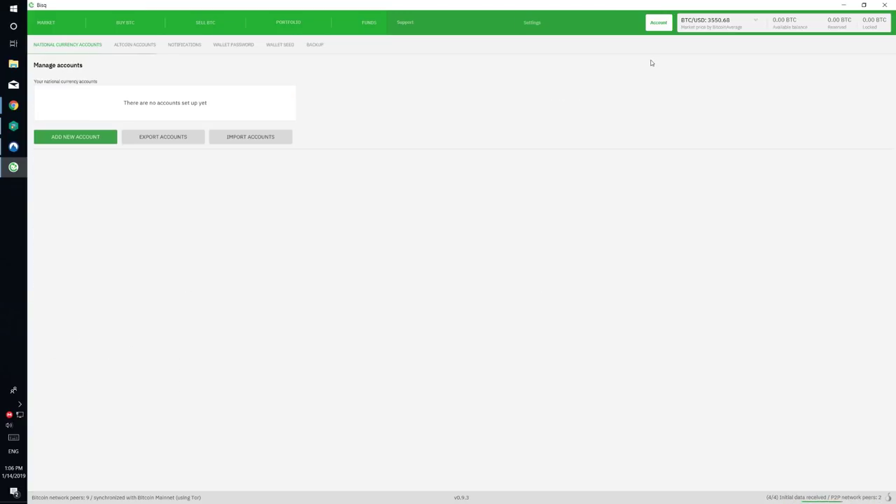
left_click(126, 49)
left_click(91, 46)
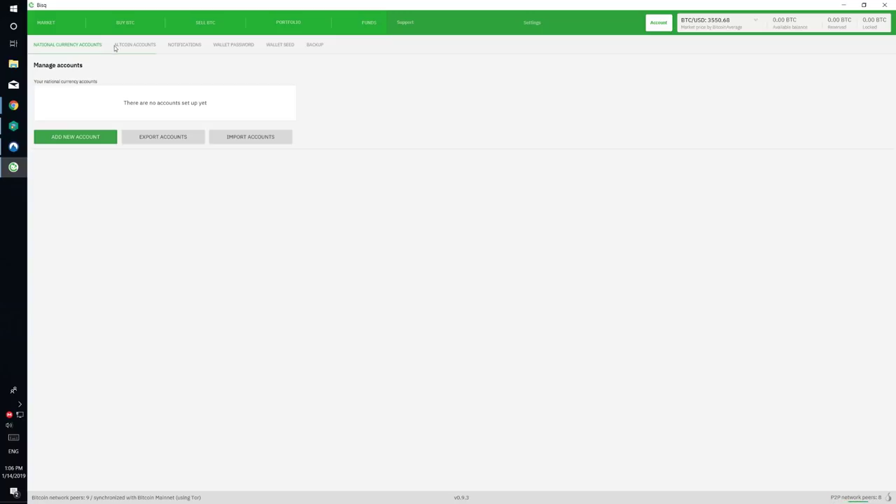
left_click(91, 139)
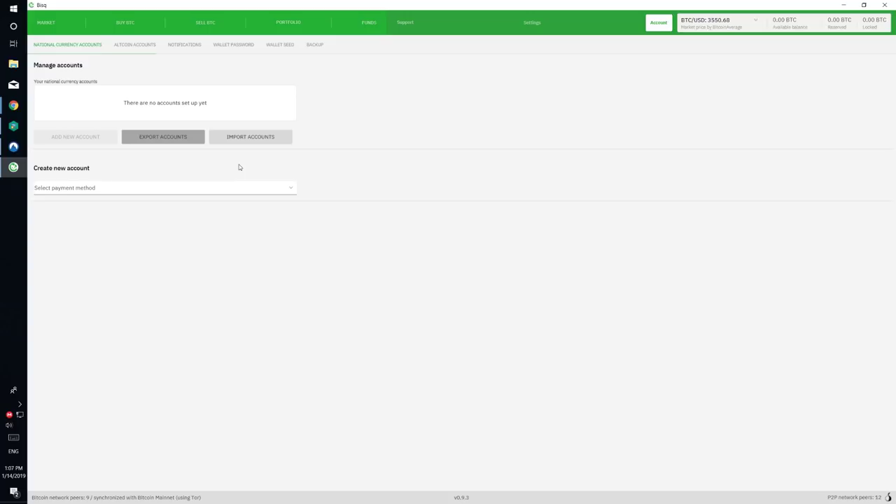
Look through the available payment methods and choose SEPA for the new account
left_click(246, 191)
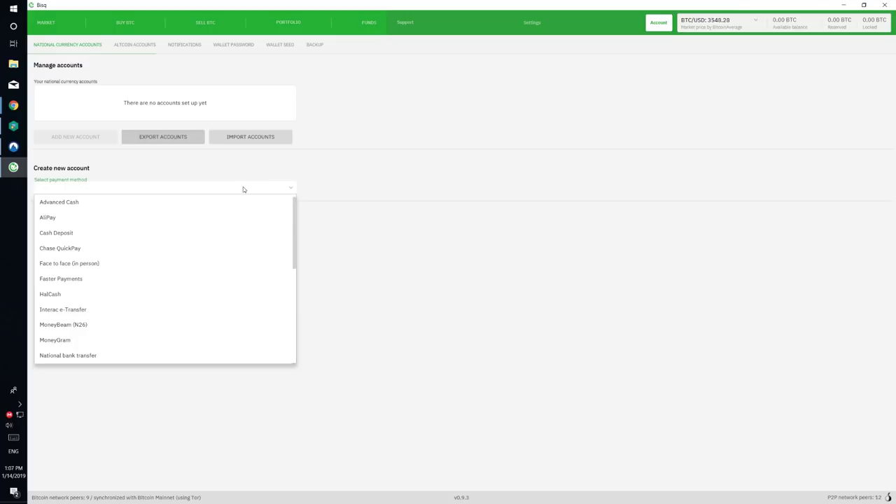
left_click_drag(295, 213, 296, 195)
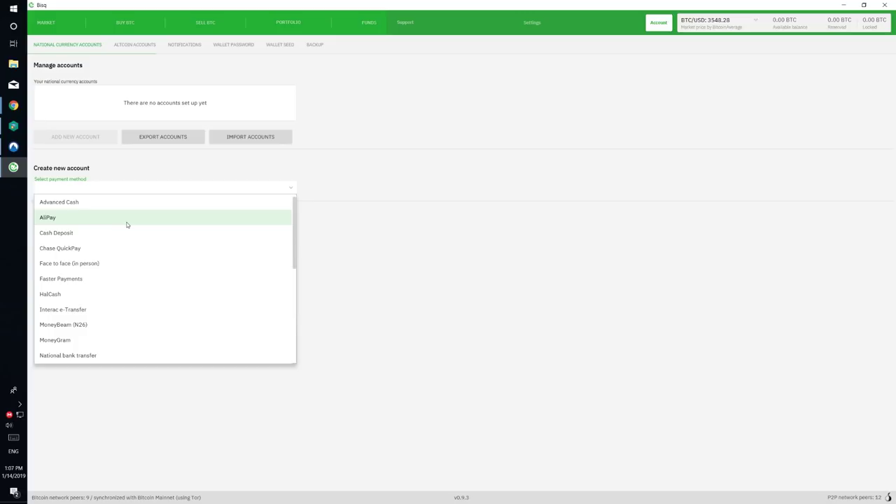
scroll(128, 224, "down", 2)
scroll(107, 288, "down", 2)
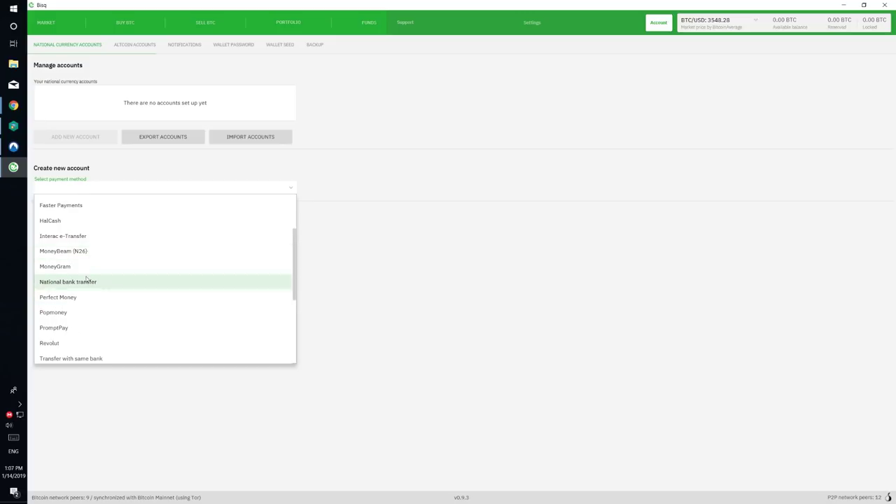
scroll(91, 255, "down", 3)
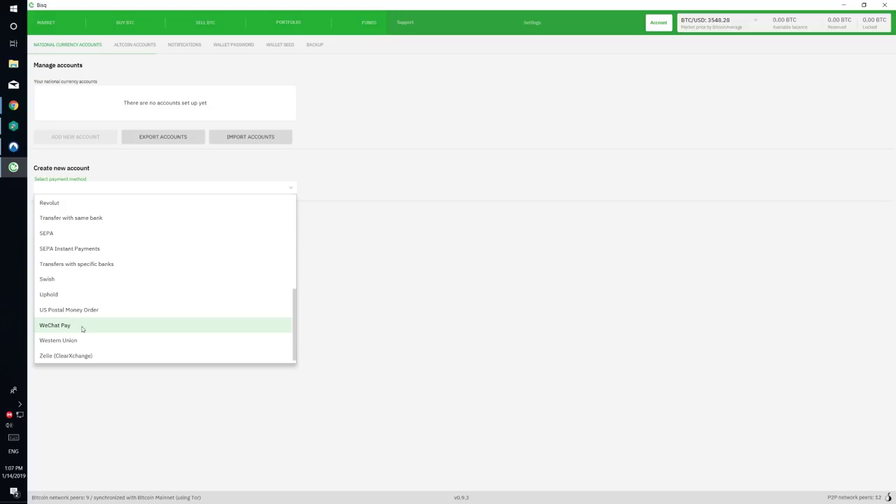
left_click(72, 235)
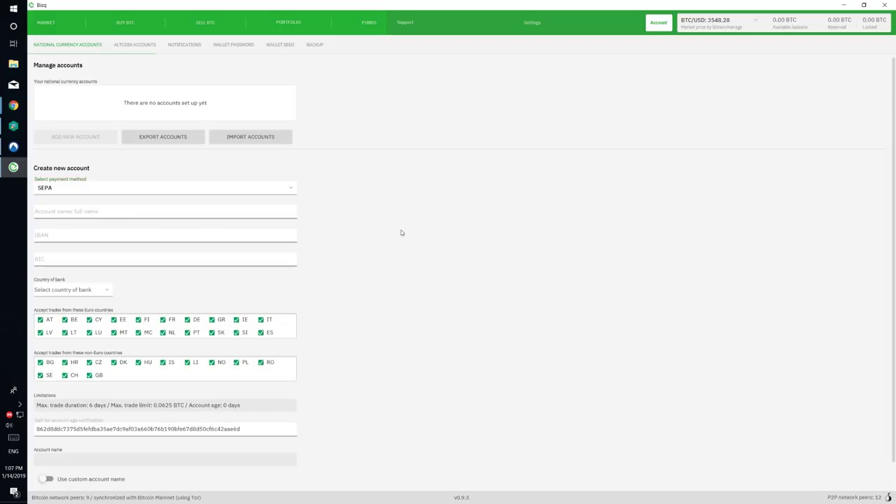
Go through the account owner name, IBAN and BIC fields of the new SEPA account without filling them in
left_click(90, 213)
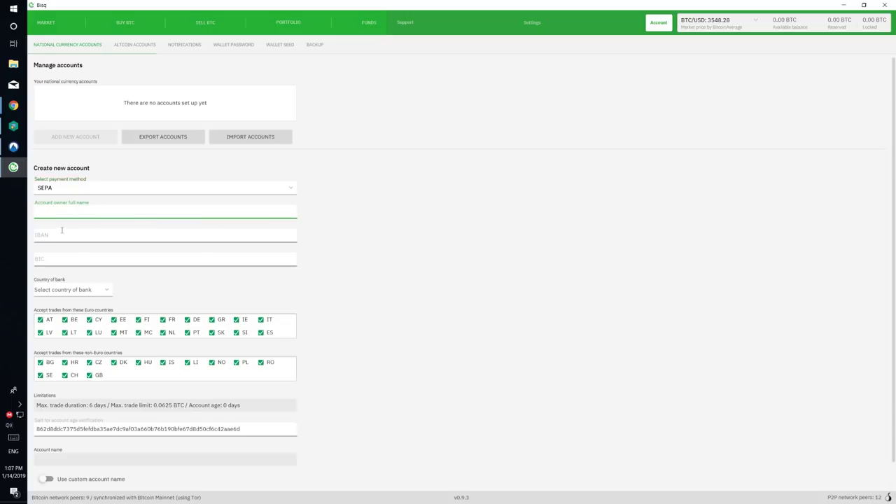
left_click(60, 231)
left_click(63, 257)
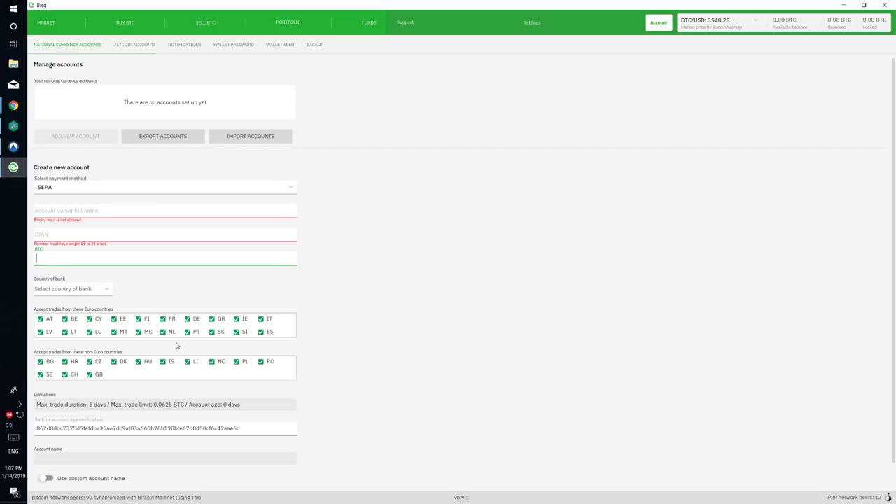
scroll(329, 343, "down", 1)
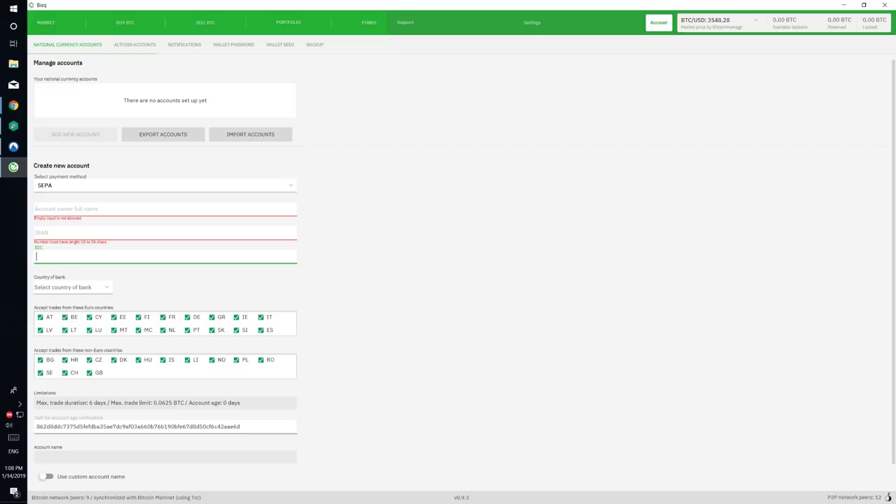
View the available US Dollar offers for buying BTC from the market's offer book and return to the offer book
key("ctrl+1")
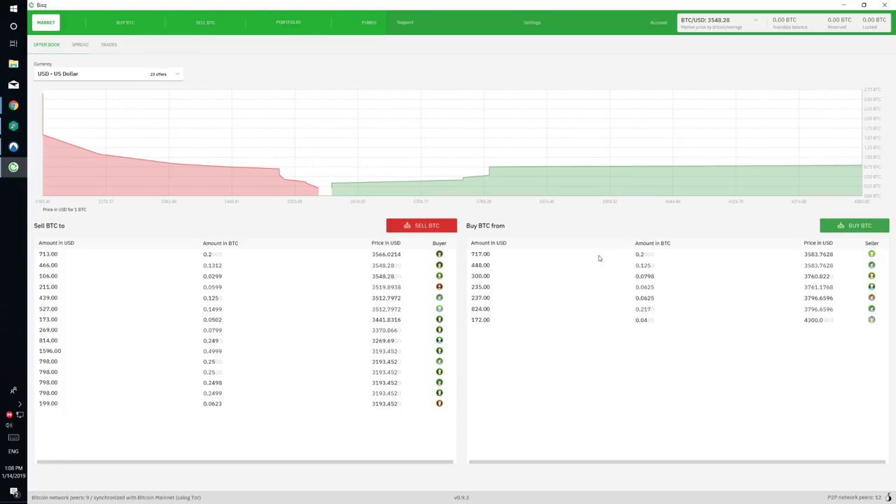
left_click(871, 254)
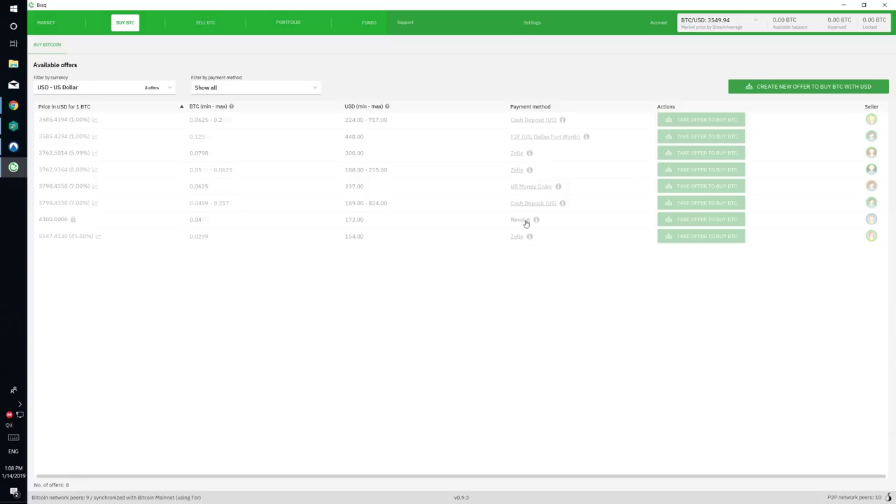
left_click(48, 26)
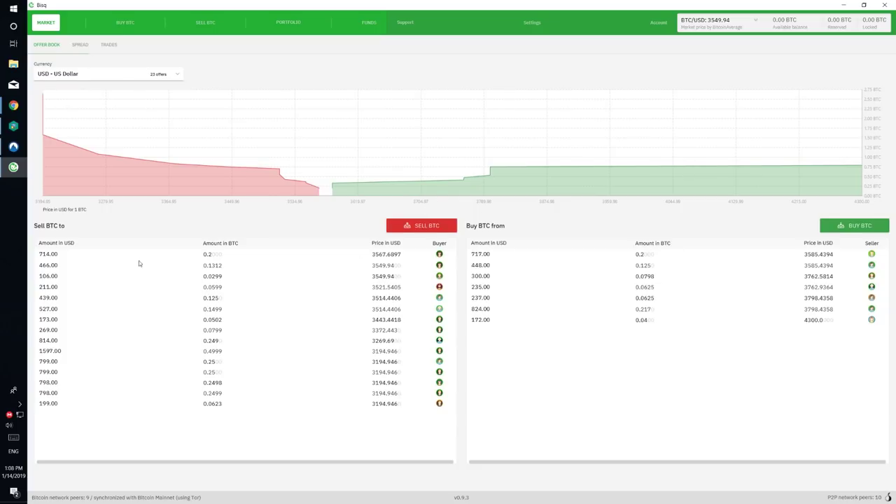
Open the US Dollar offers for selling BTC, try to take the first US Money Order offer, and dismiss the dialog
left_click(438, 256)
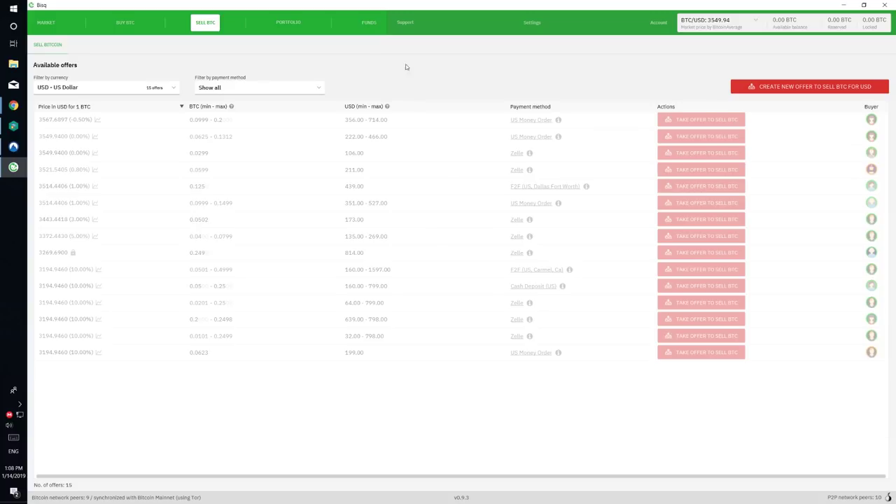
left_click(683, 121)
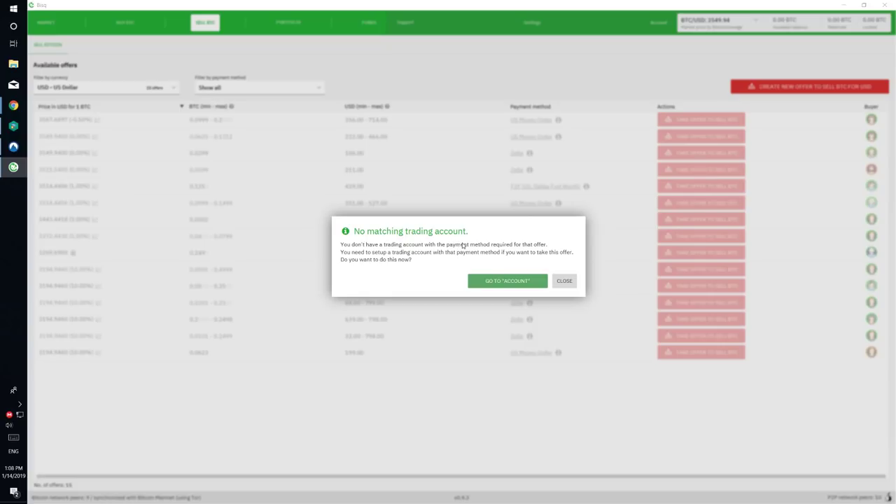
left_click(562, 280)
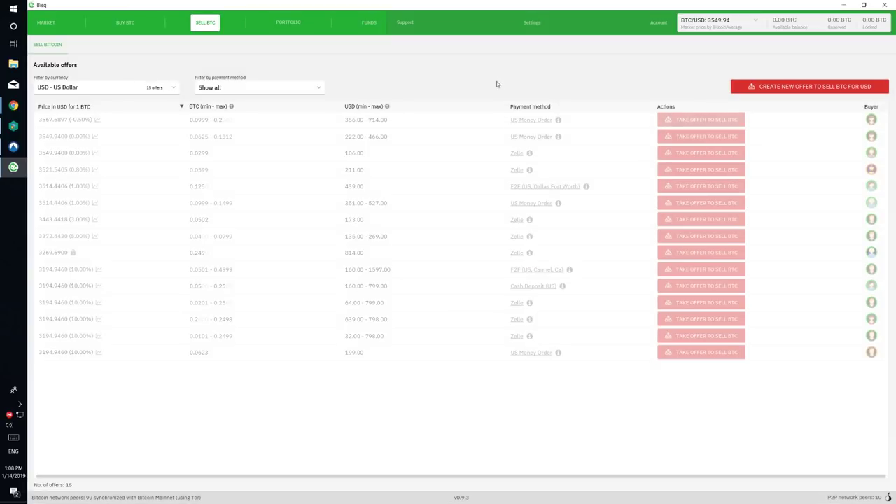
Review the unfinished SEPA account form in the Account section and return to the market's offer book
left_click(534, 22)
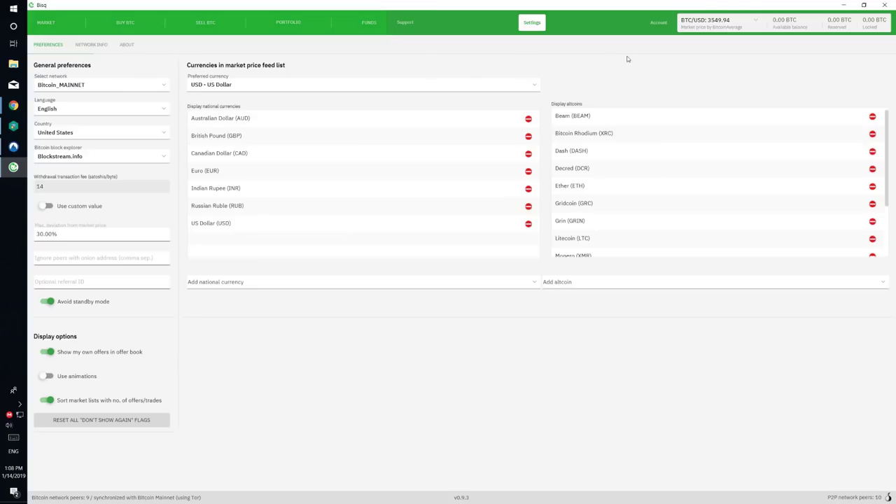
left_click(658, 23)
left_click(240, 135)
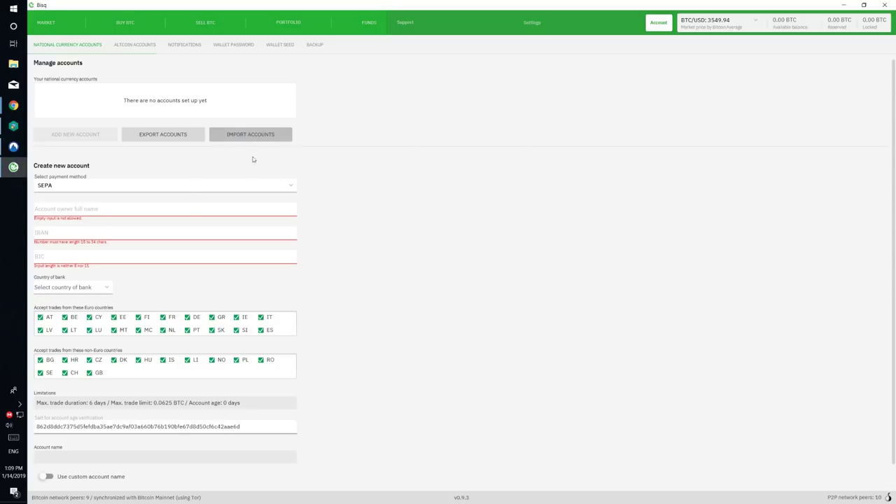
scroll(358, 171, "down", 1)
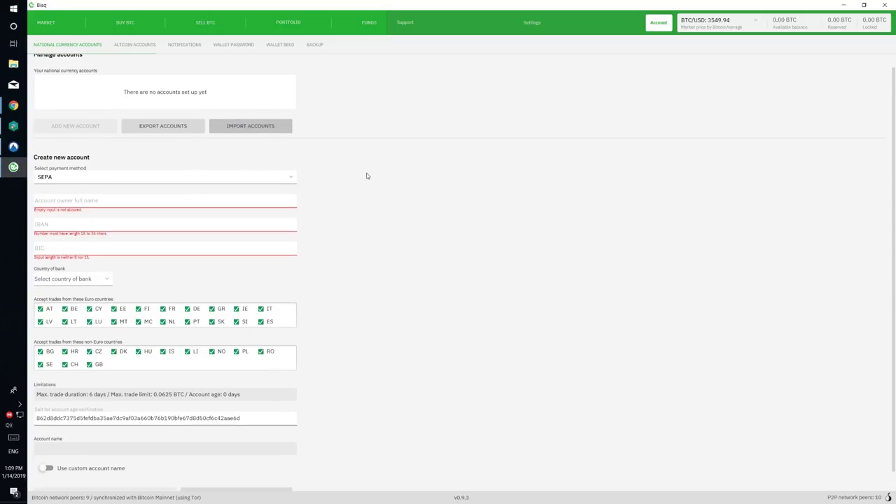
scroll(661, 282, "up", 1)
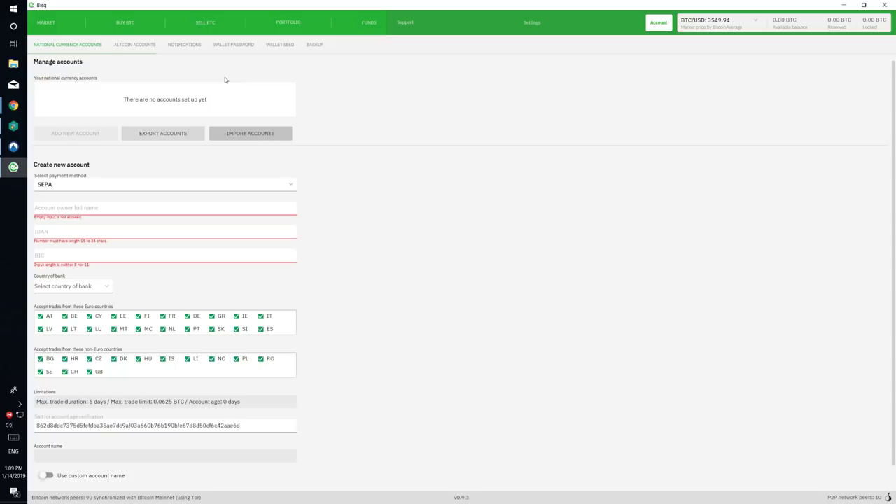
left_click(48, 25)
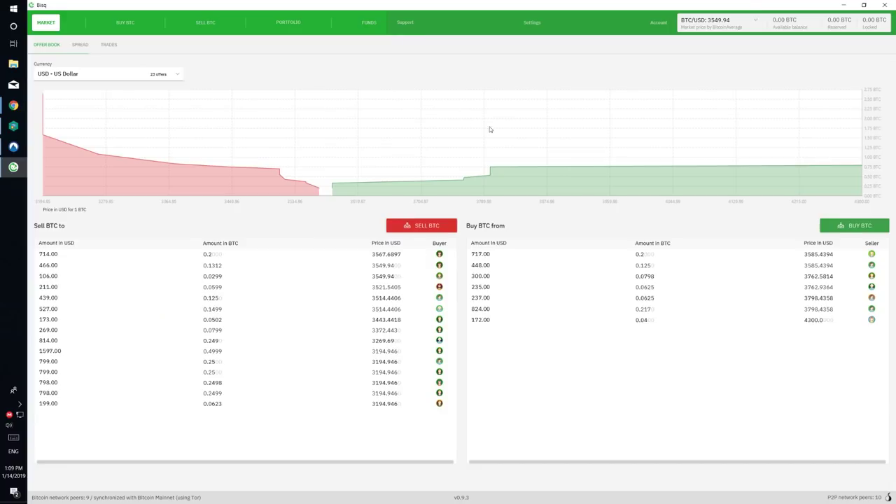